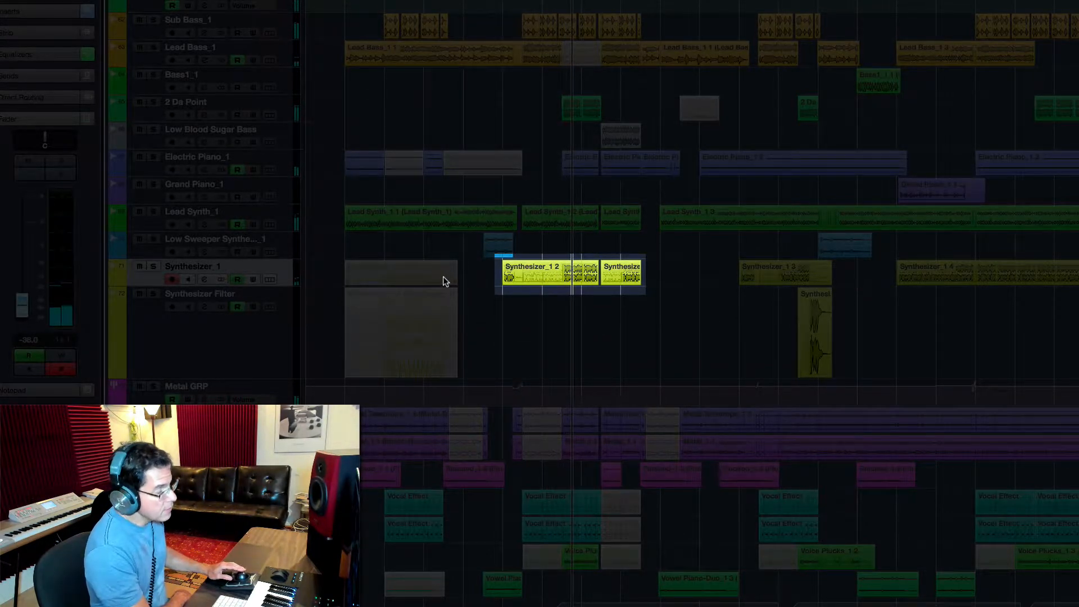
Raise the volume of the Synthesizer_1 track and solo it.
{"action": "left_click_drag", "start_coordinate": [23, 303], "coordinate": [24, 251]}
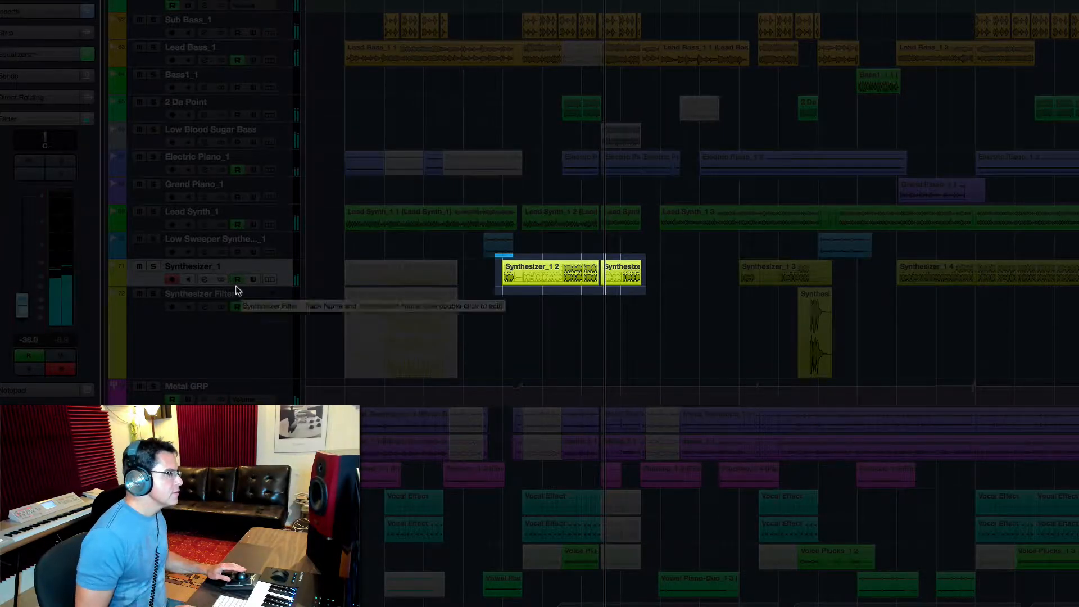
{"action": "left_click", "coordinate": [153, 266]}
{"action": "left_click_drag", "start_coordinate": [22, 305], "coordinate": [22, 269]}
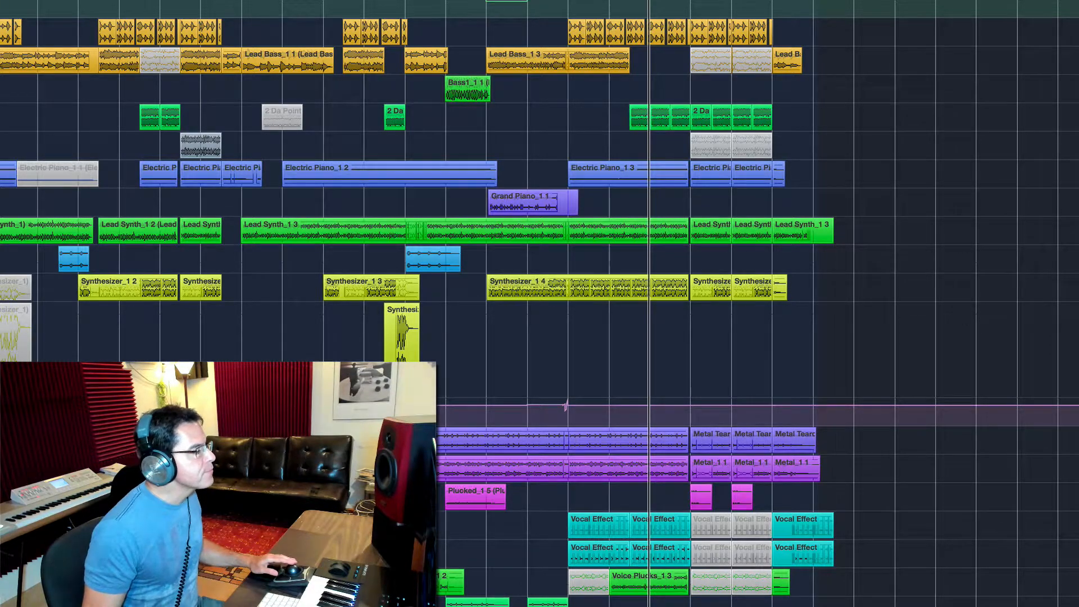
{"action": "left_click", "coordinate": [141, 288]}
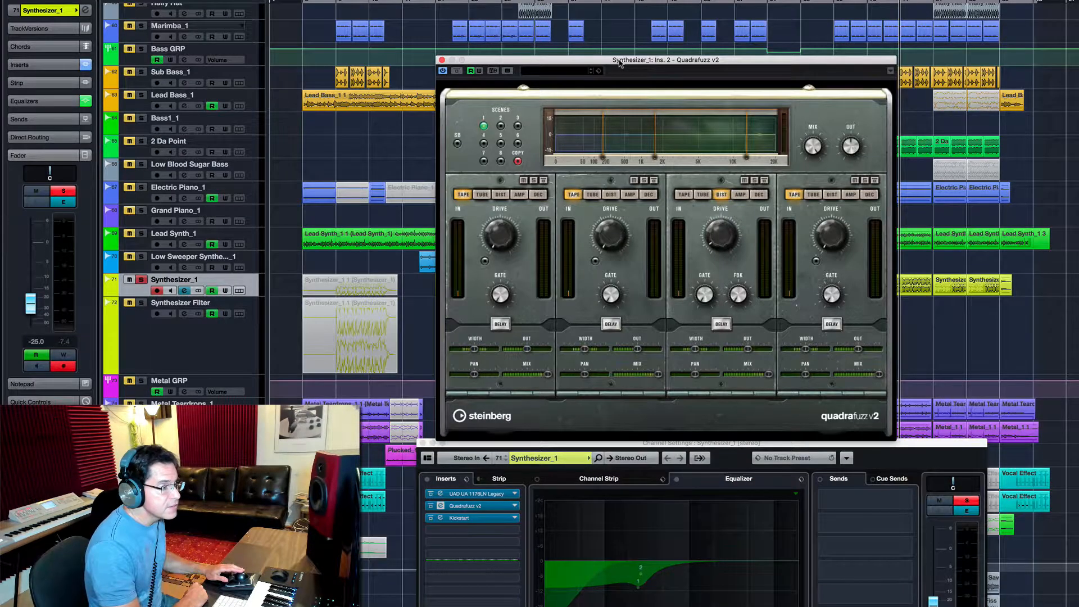
Compare the Synthesizer_1 track with Quadrafuzz v2 bypassed and active, and close the plug-in window.
{"action": "left_click_drag", "start_coordinate": [620, 63], "coordinate": [629, 61]}
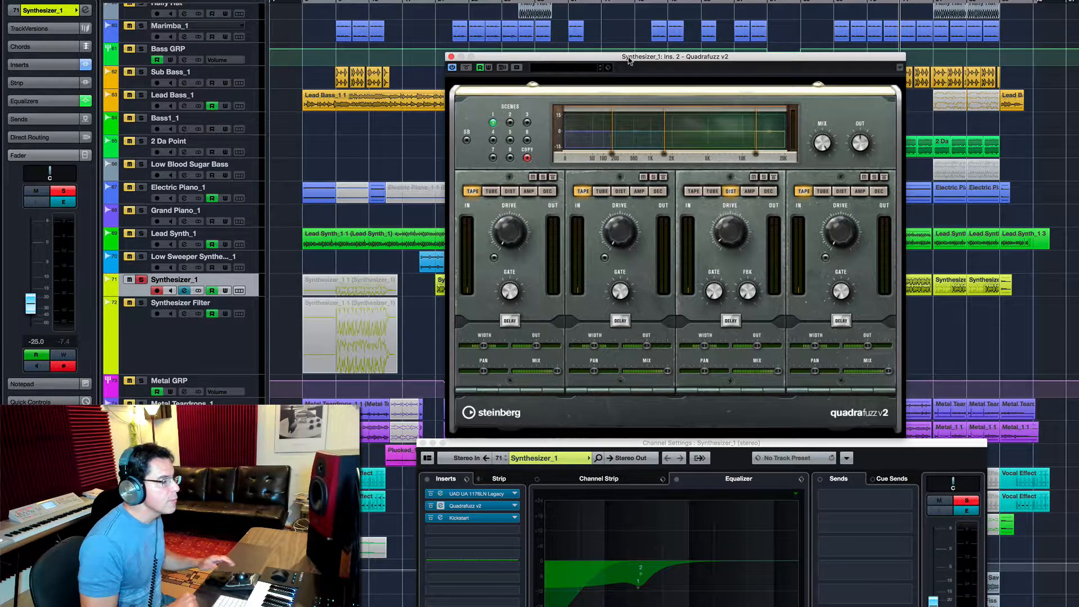
{"action": "left_click", "coordinate": [467, 69]}
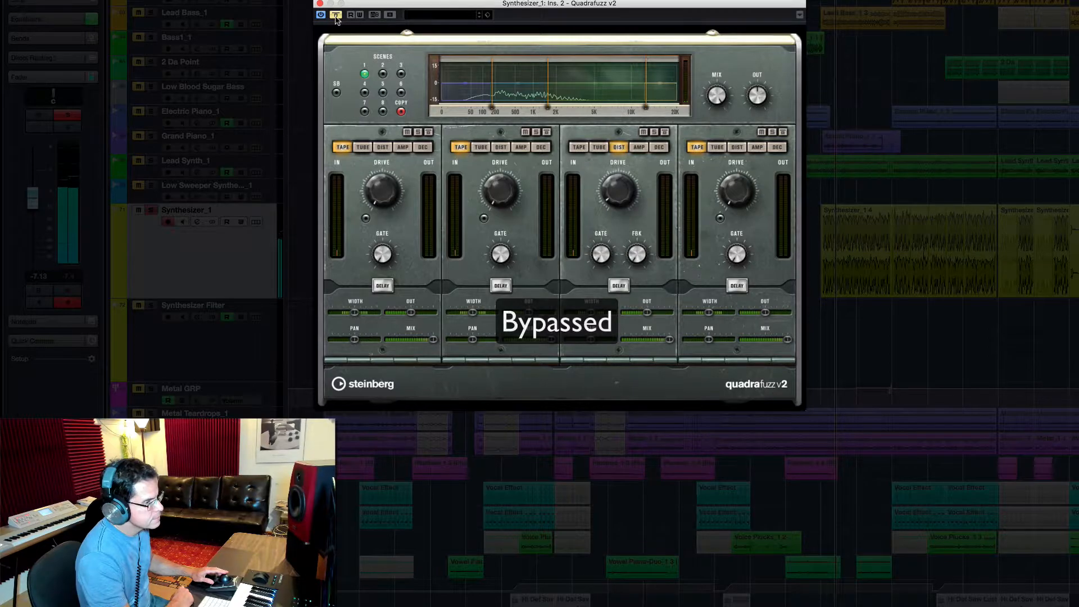
{"action": "left_click", "coordinate": [336, 15]}
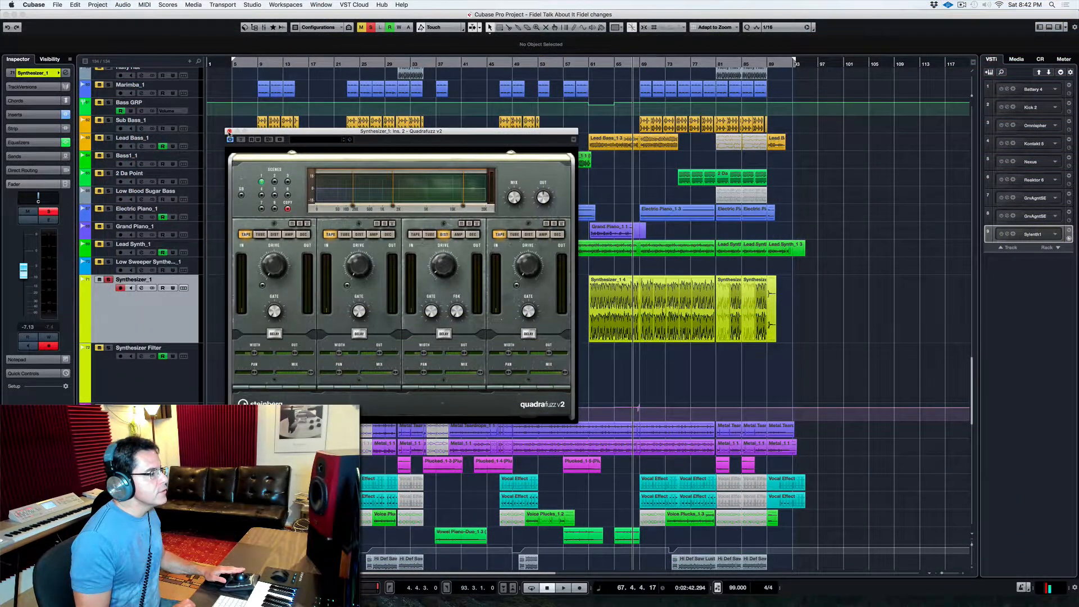
{"action": "left_click", "coordinate": [228, 131]}
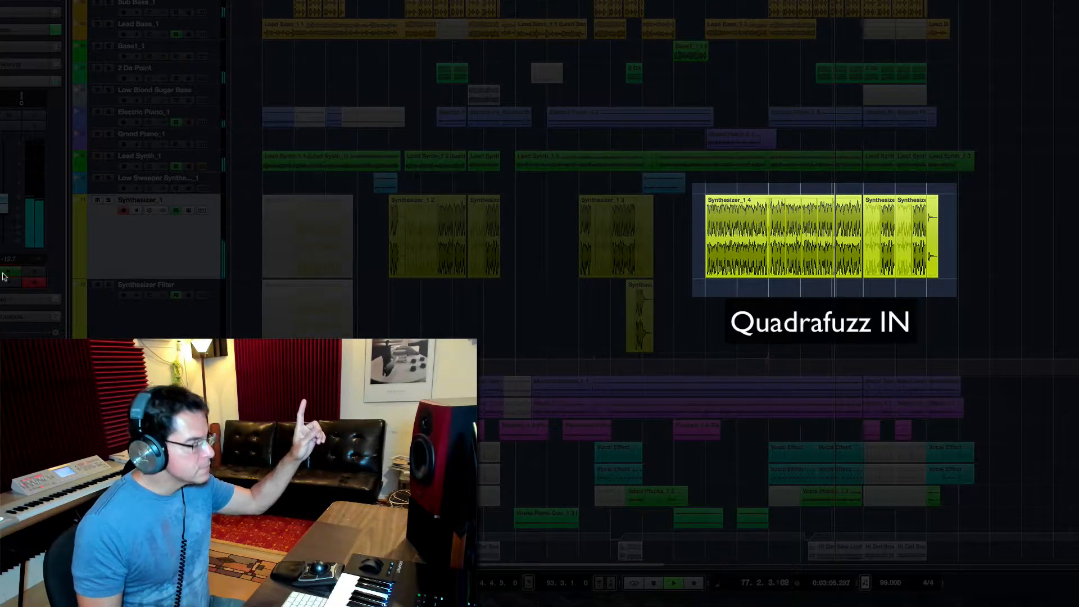
Rewind the project to about bar 23 and solo the Vox Chop track.
{"action": "left_click", "coordinate": [44, 129]}
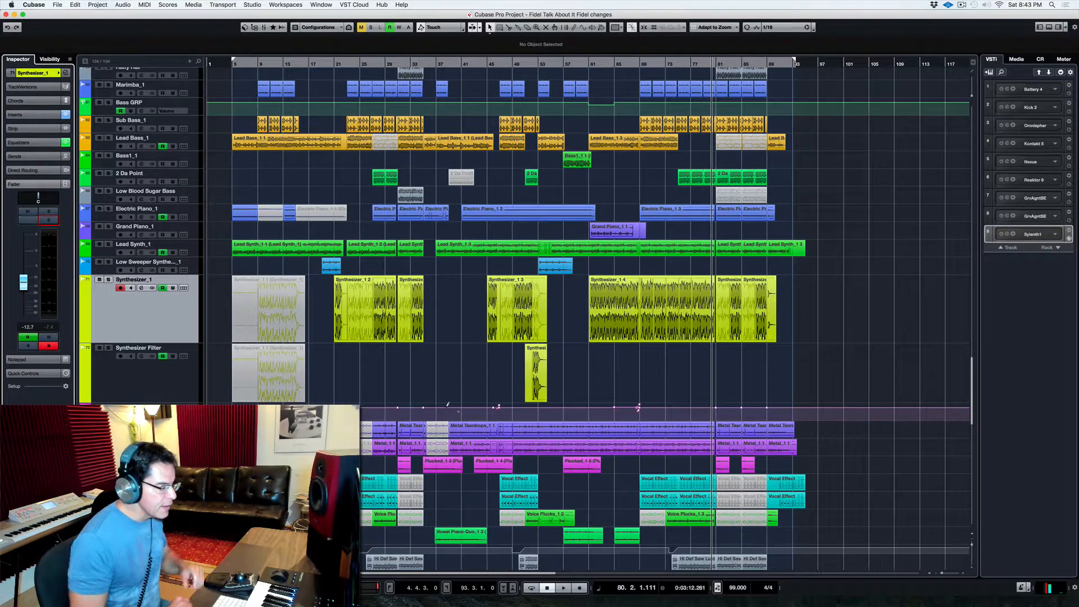
{"action": "key", "text": "KP_Subtract"}
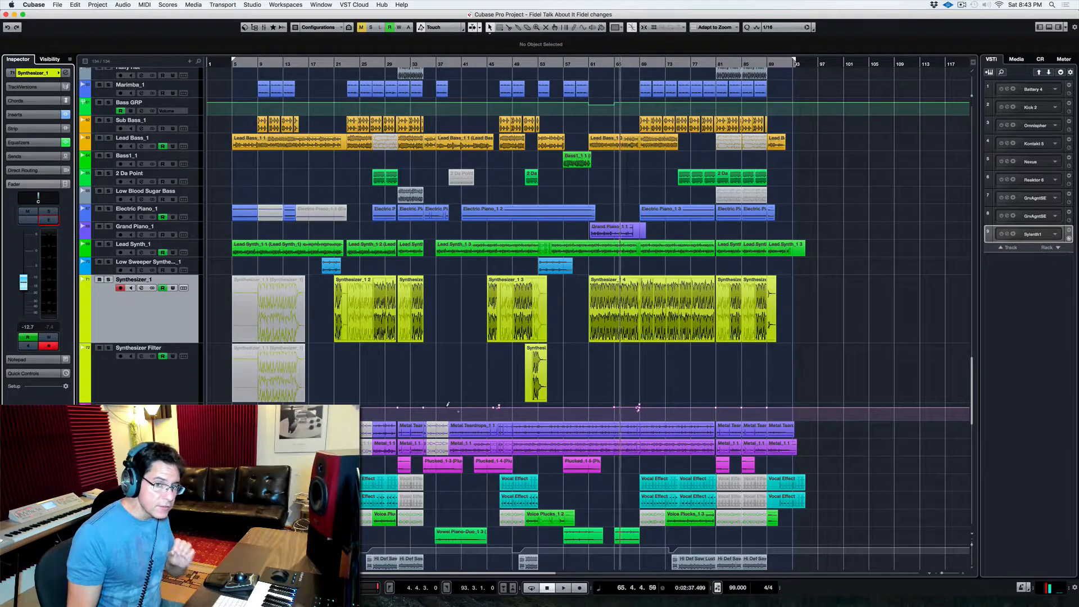
{"action": "key", "text": "KP_Subtract"}
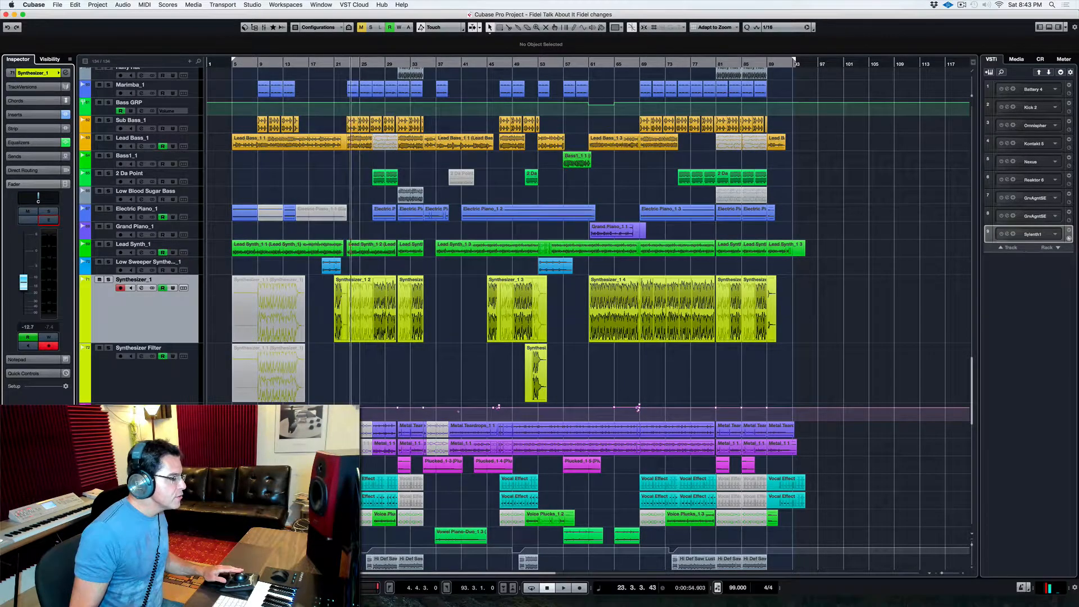
{"action": "left_click", "coordinate": [109, 479]}
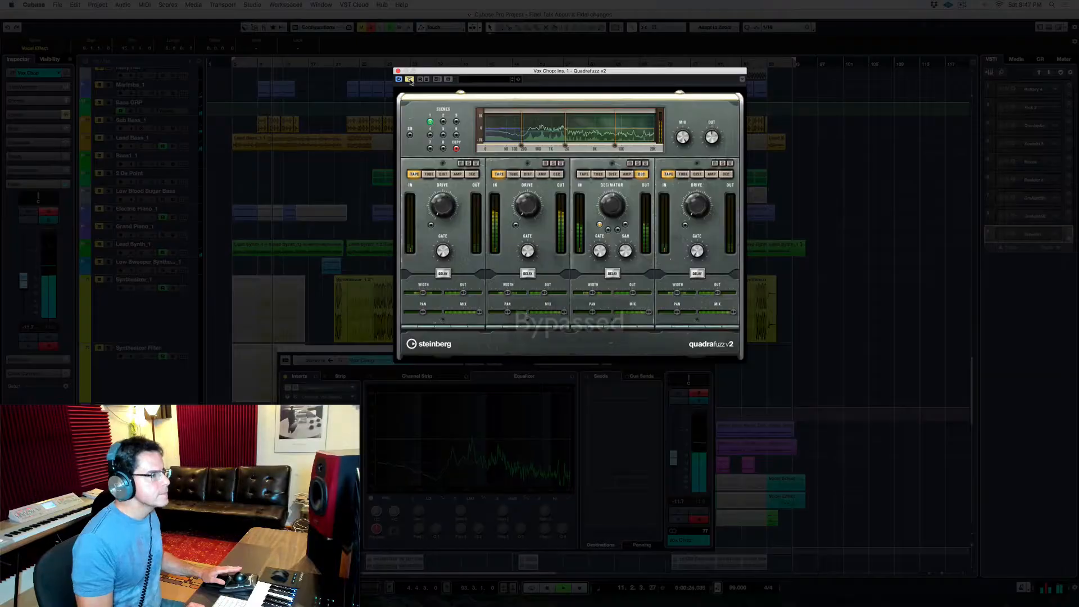
Toggle the bypass of Quadrafuzz v2 on Vox Chop during playback to compare the dry and distorted vocal.
{"action": "left_click", "coordinate": [410, 79]}
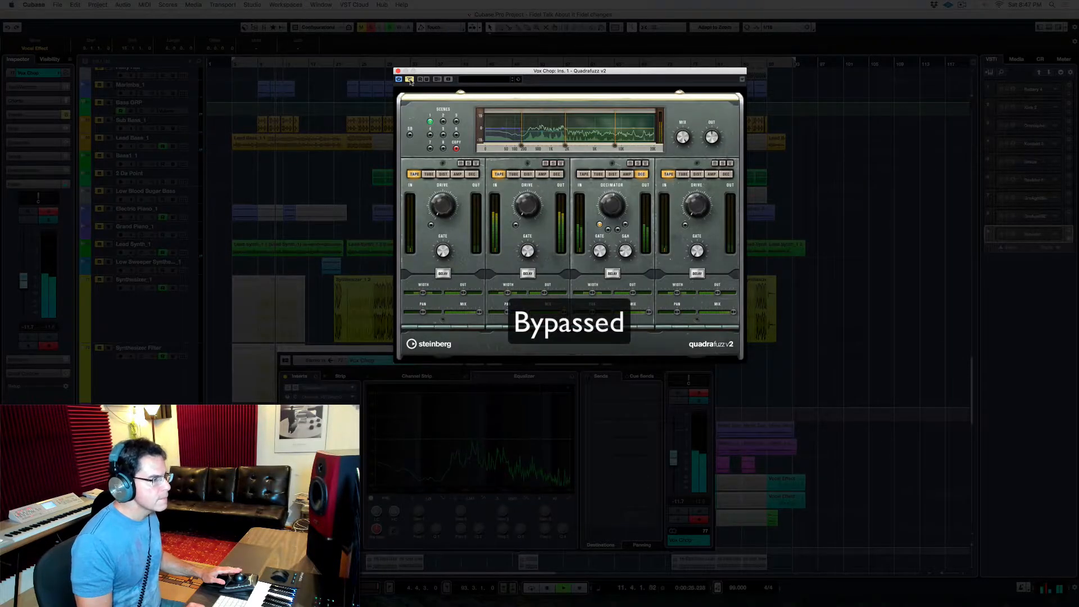
{"action": "left_click", "coordinate": [410, 79]}
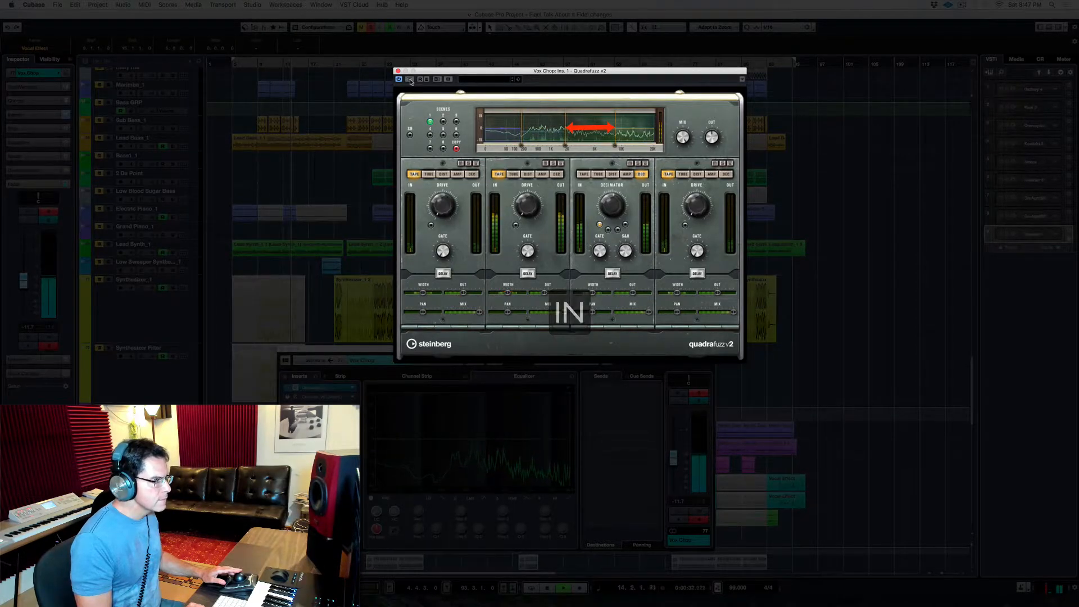
{"action": "left_click", "coordinate": [410, 79]}
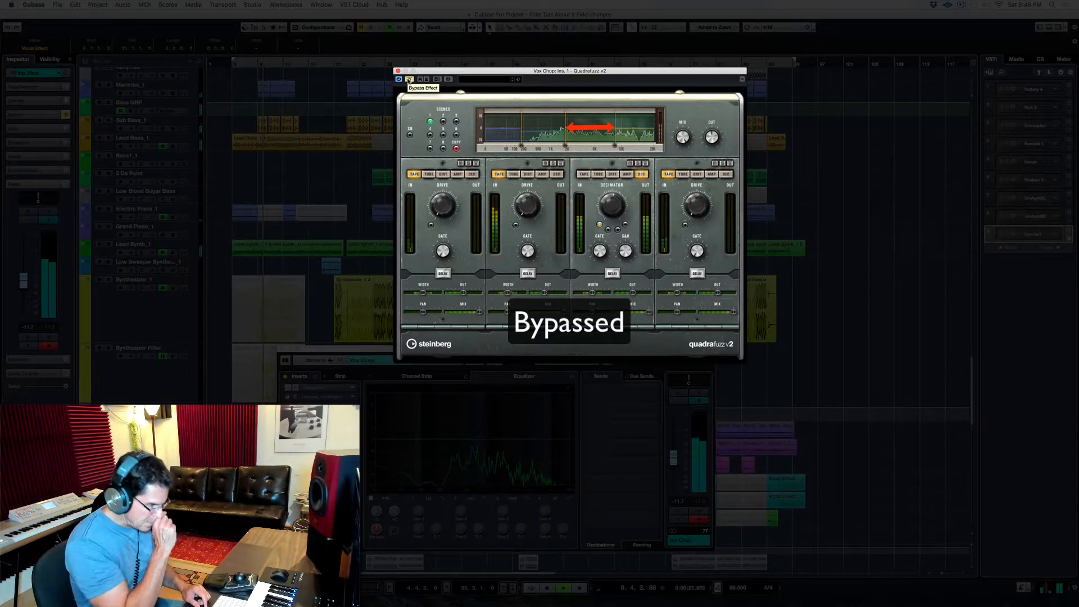
{"action": "left_click", "coordinate": [410, 80]}
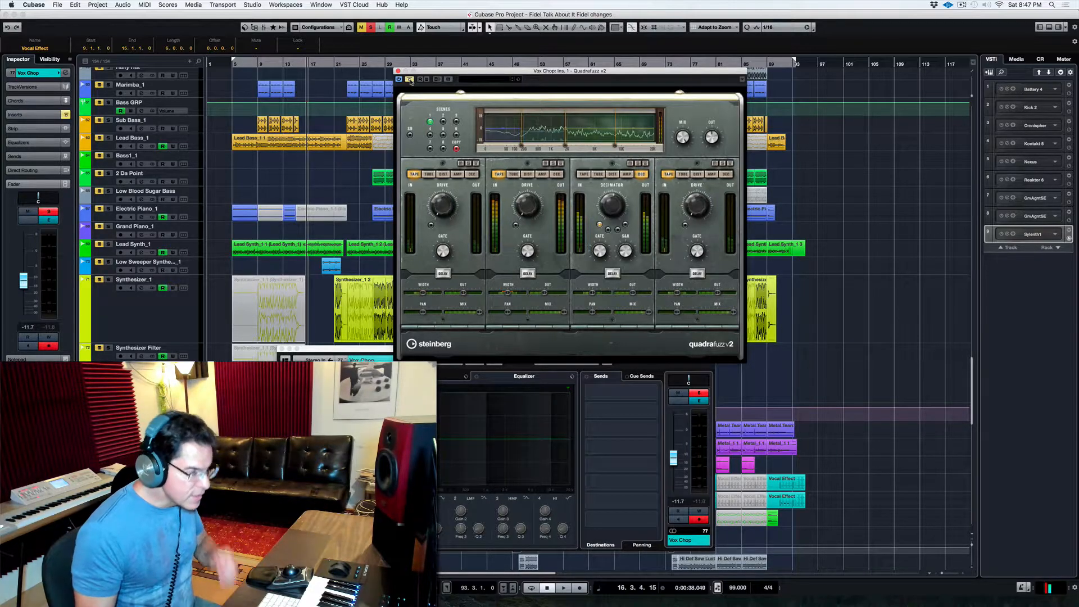
Return playback to about bar 8, unsolo Vox Chop and reactivate its Quadrafuzz v2 insert.
{"action": "key", "text": "KP_Subtract"}
{"action": "key", "text": "KP_Add"}
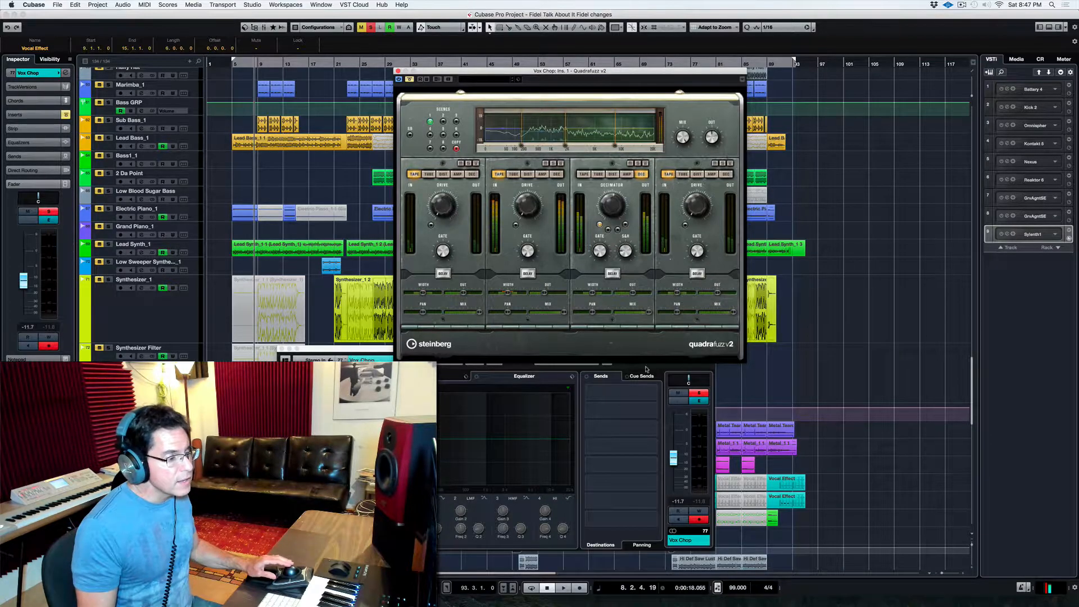
{"action": "left_click", "coordinate": [691, 393]}
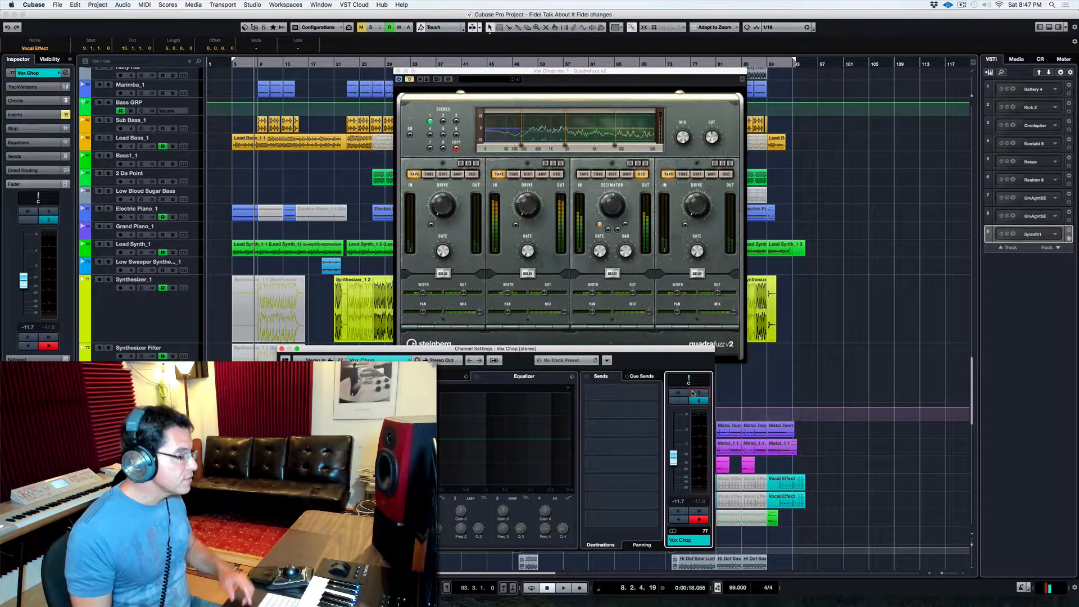
{"action": "left_click", "coordinate": [411, 80]}
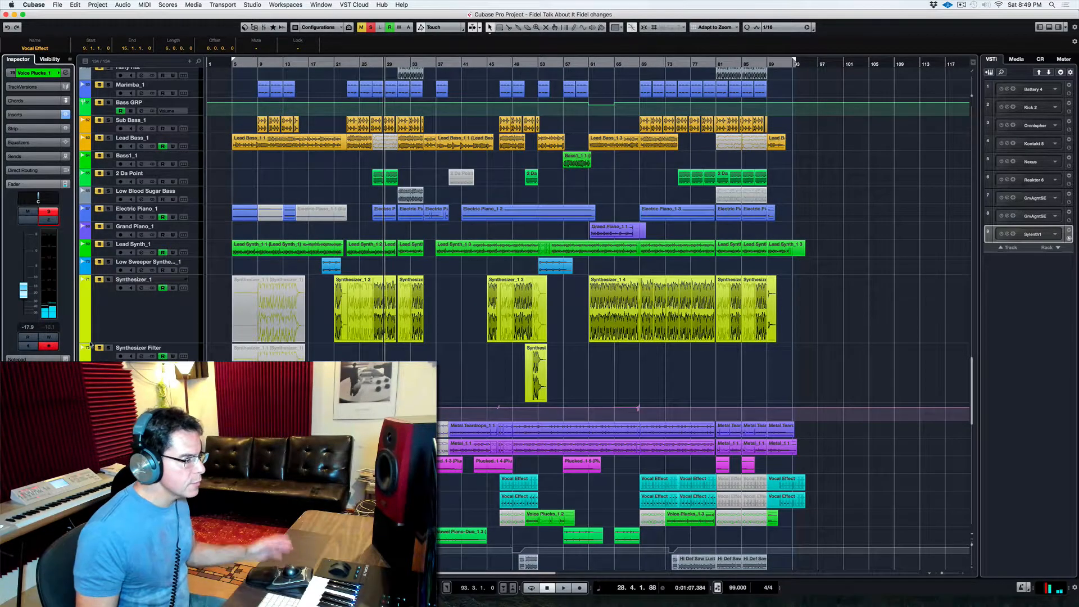
Play Voice Plucks_1 from about bar 27, unsolo it and toggle its Quadrafuzz v2 bypass to compare within the full mix.
{"action": "key", "text": "KP_Subtract"}
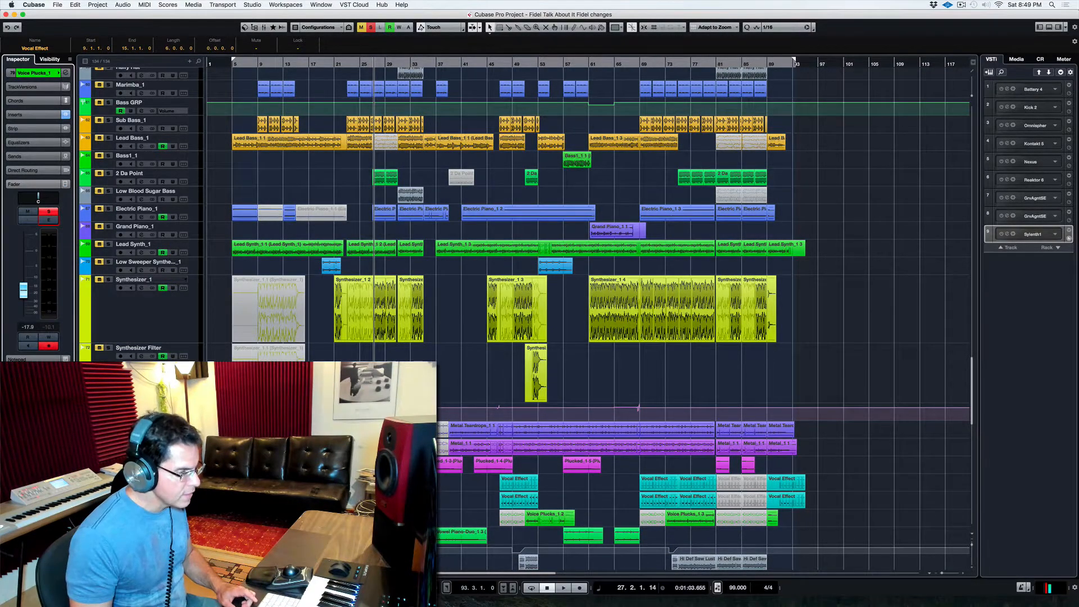
{"action": "key", "text": "space"}
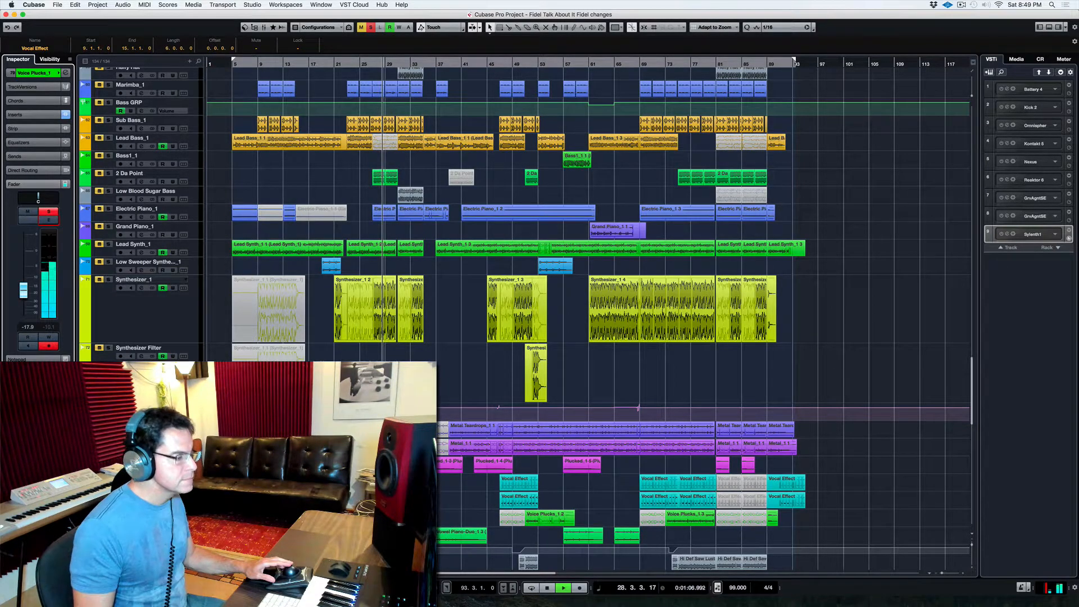
{"action": "key", "text": "s"}
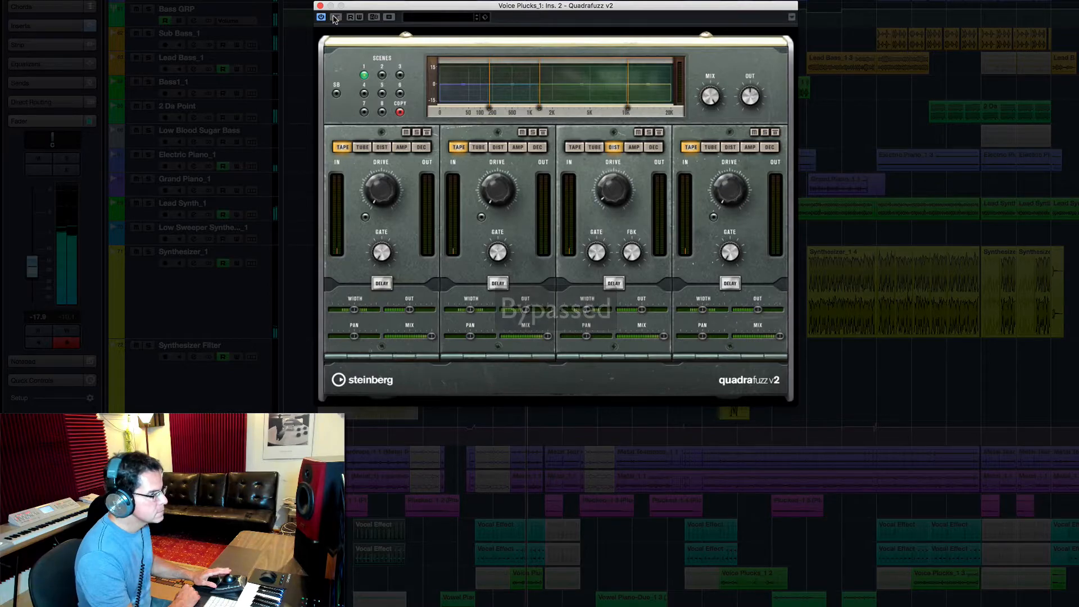
{"action": "left_click", "coordinate": [335, 17]}
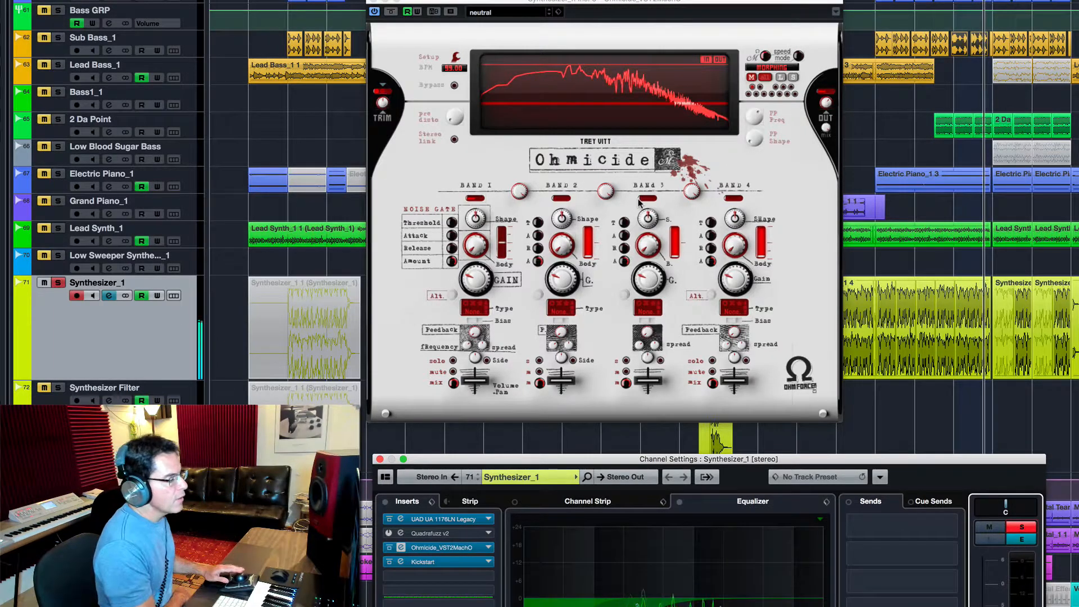
Solo band 2 in Ohmicide on Synthesizer_1 and set band 1's upper frequency to 975.3 Hz.
{"action": "left_click", "coordinate": [538, 363]}
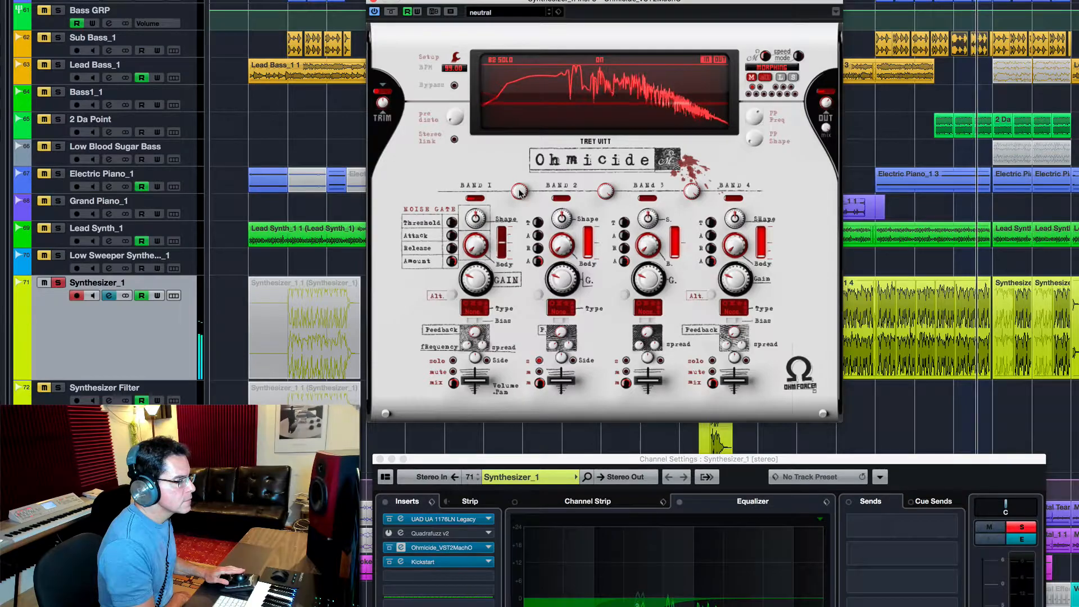
{"action": "mouse_move", "coordinate": [519, 192]}
{"action": "left_mouse_down"}
{"action": "mouse_move", "coordinate": [519, 167]}
{"action": "mouse_move", "coordinate": [519, 182]}
{"action": "left_mouse_up"}
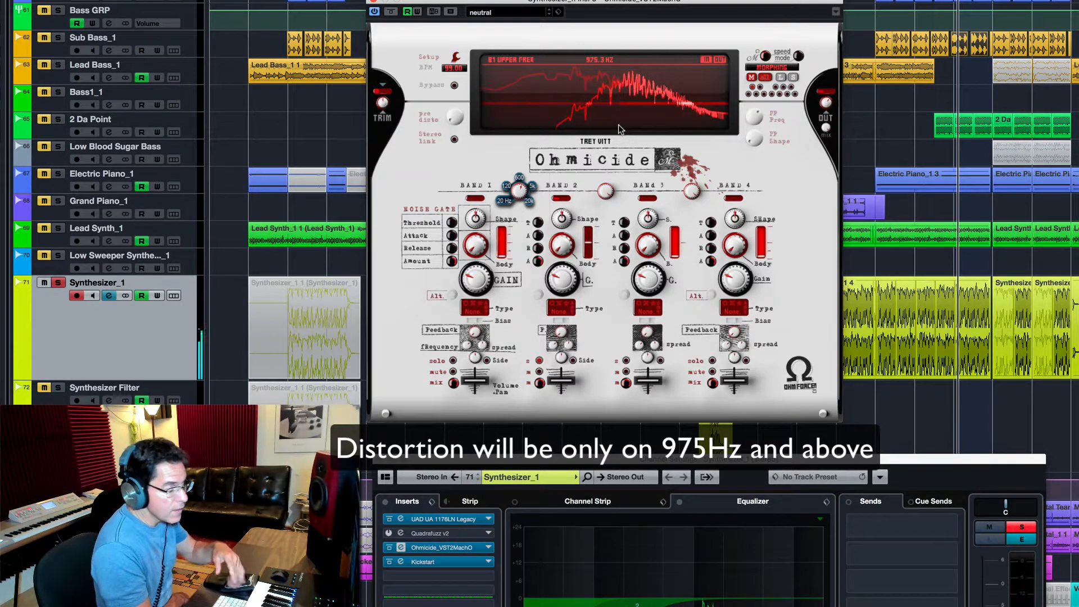
Set band 2's distortion type to Porridge from the Standard group.
{"action": "left_click", "coordinate": [560, 308]}
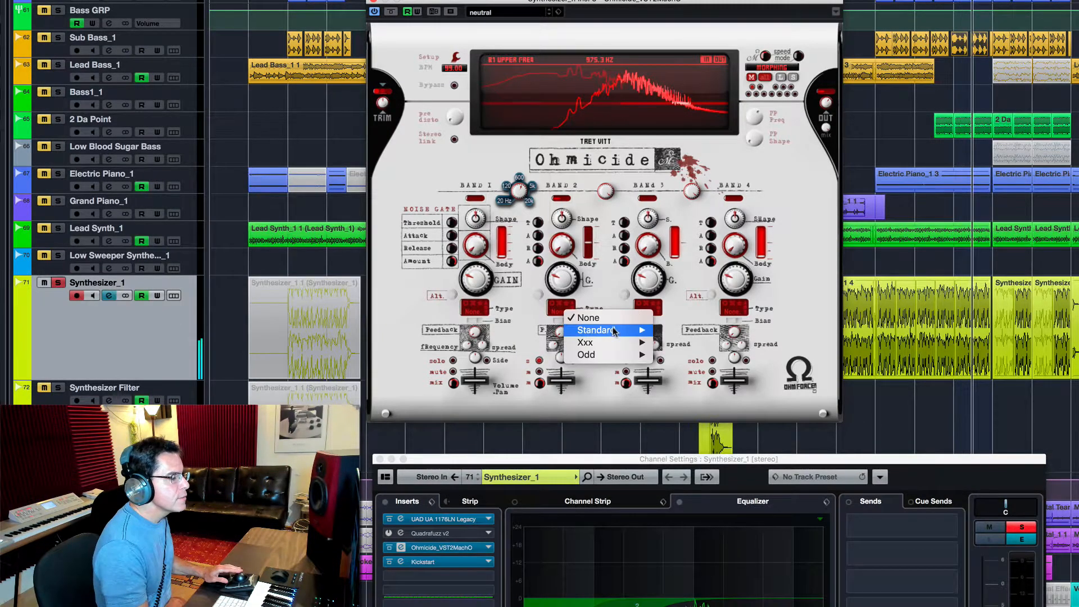
{"action": "mouse_move", "coordinate": [612, 330]}
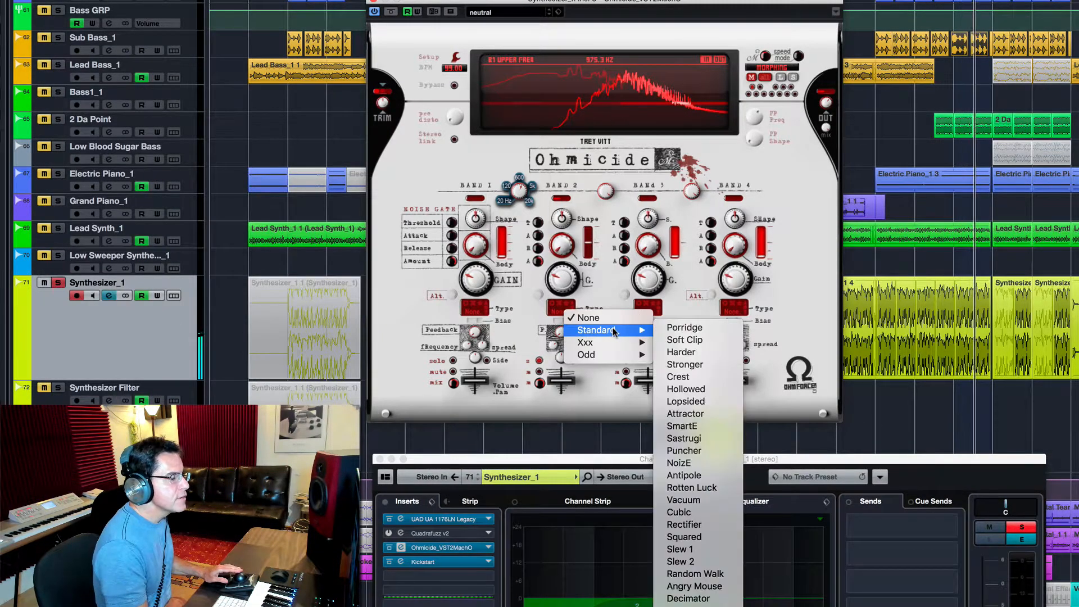
{"action": "left_click", "coordinate": [683, 331]}
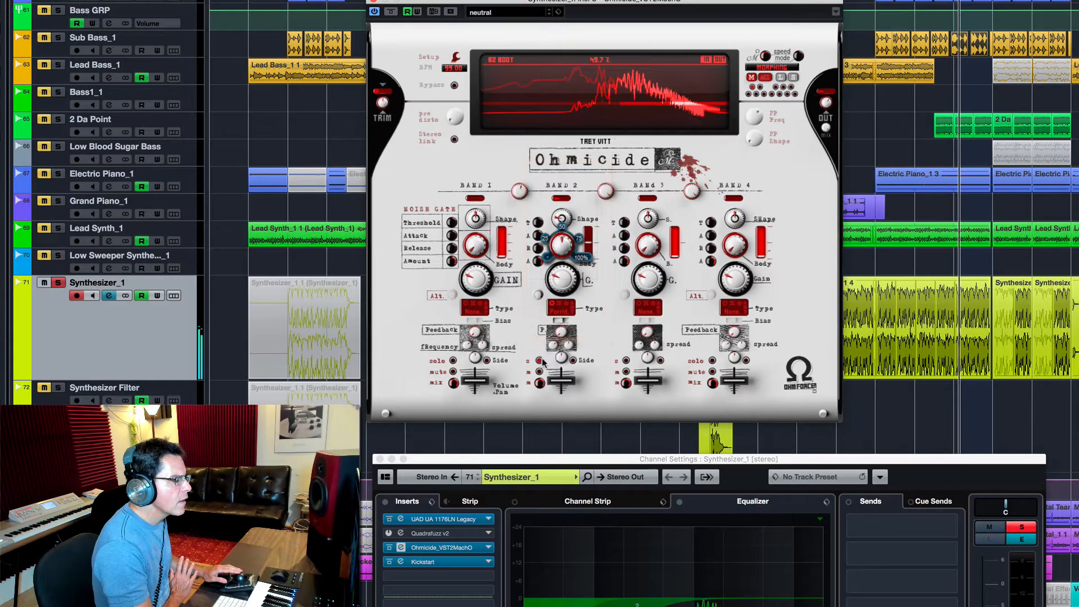
Toggle band 2's solo to hear it with and without the low end, and fine-tune the band's distortion settings.
{"action": "left_click", "coordinate": [540, 361]}
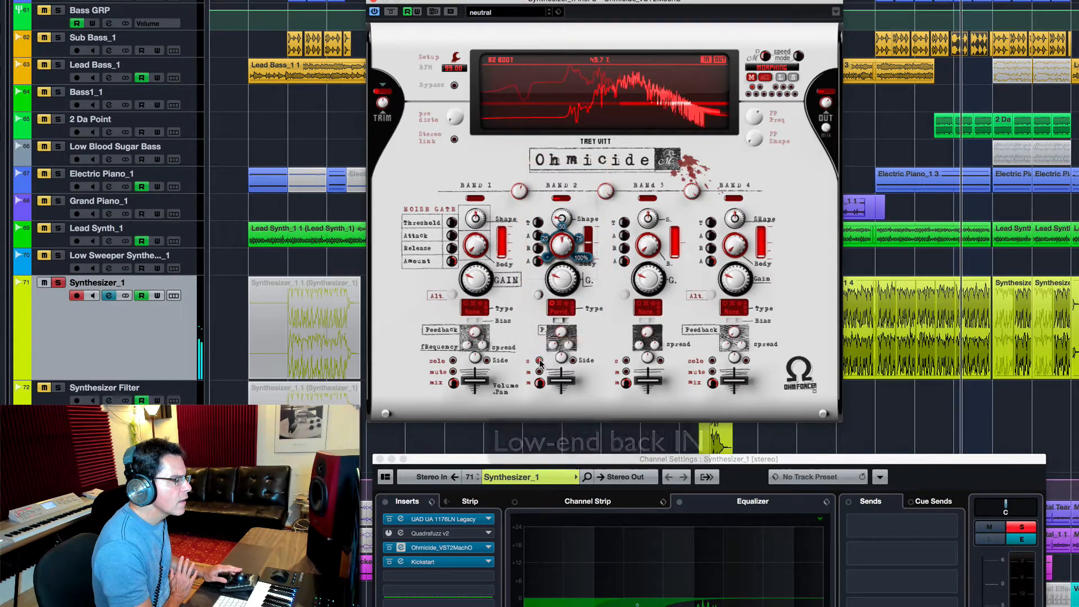
{"action": "left_click", "coordinate": [540, 360]}
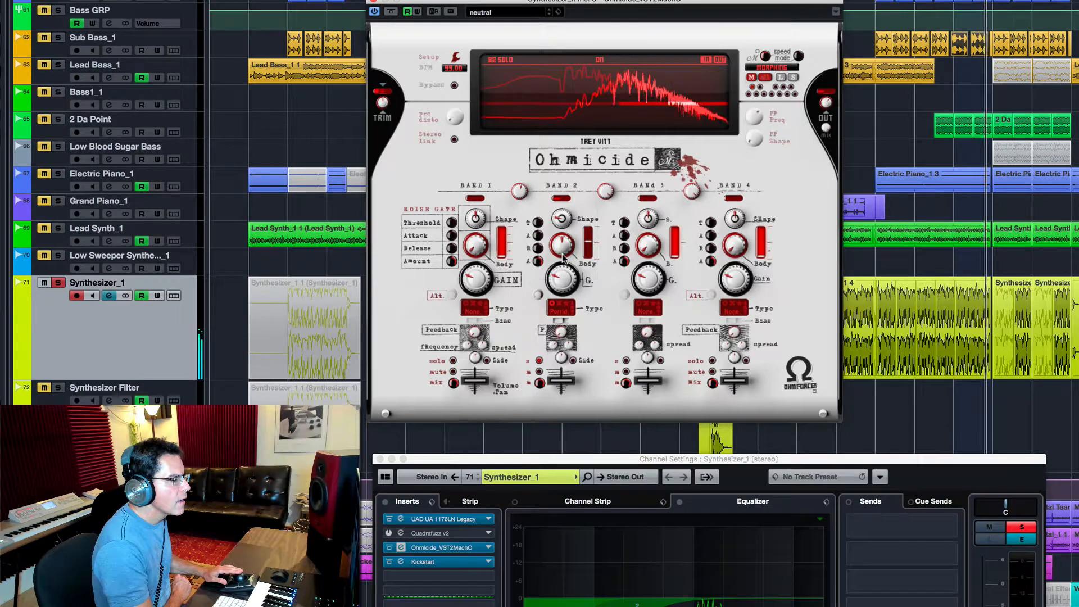
{"action": "left_click_drag", "start_coordinate": [563, 249], "coordinate": [562, 248]}
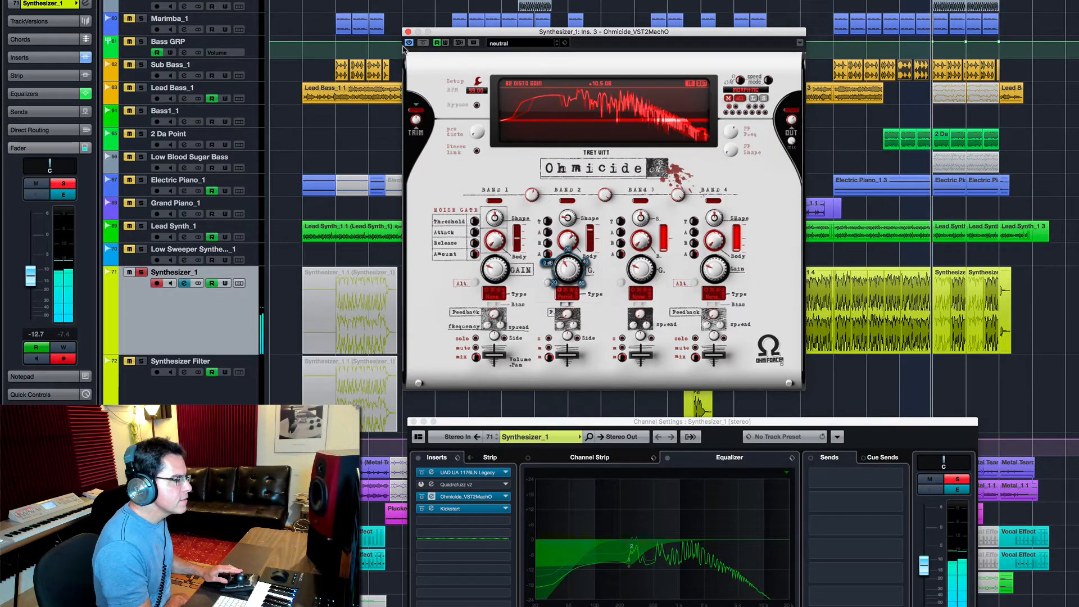
Compare the soloed Synthesizer_1 track with Ohmicide bypassed and active.
{"action": "left_click", "coordinate": [422, 43]}
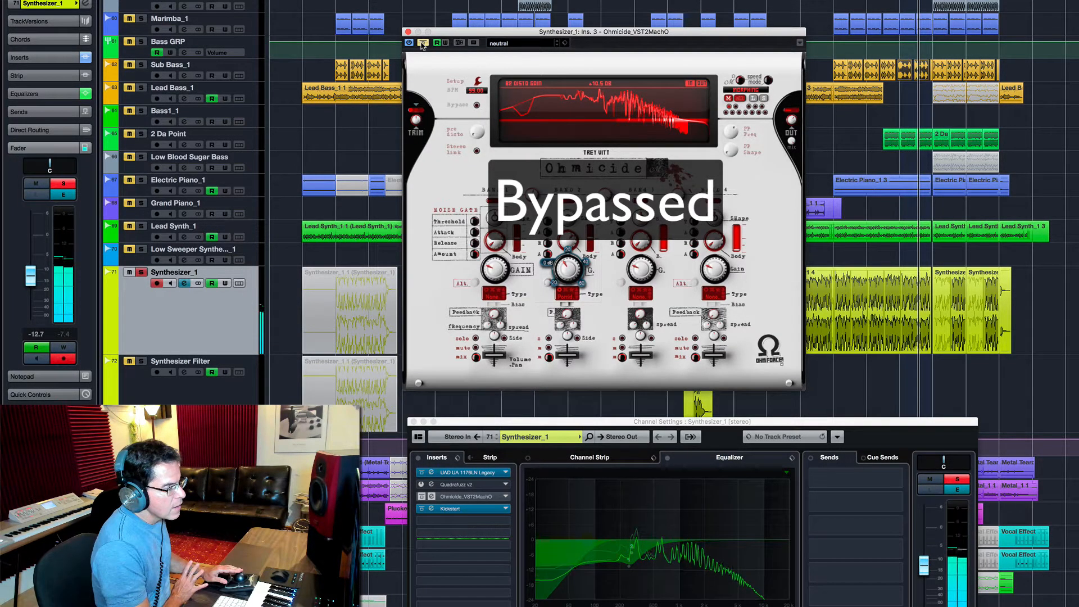
{"action": "left_click", "coordinate": [423, 43]}
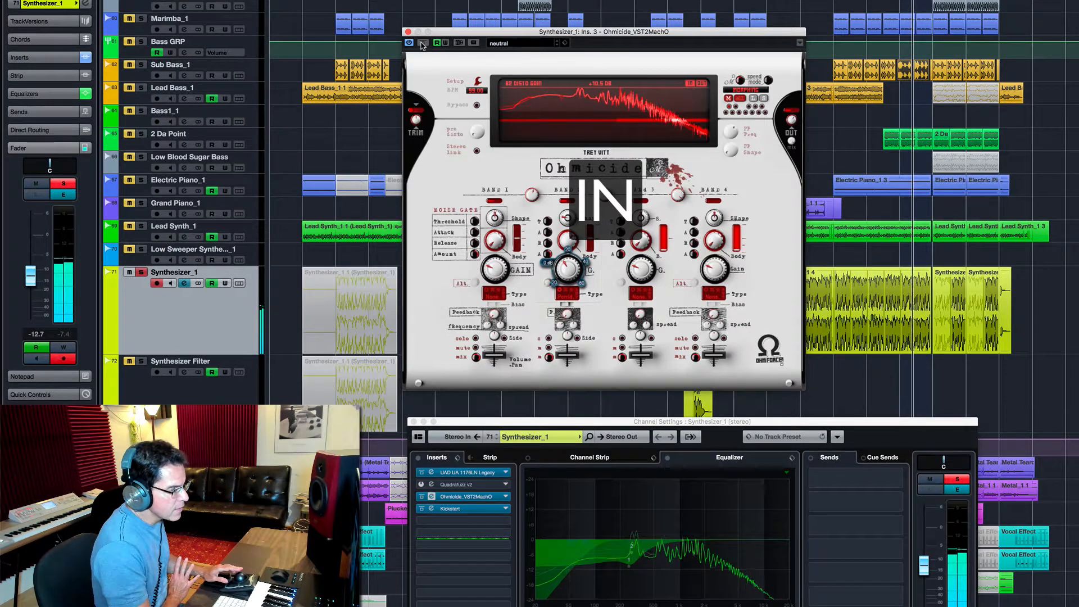
{"action": "left_click", "coordinate": [423, 43]}
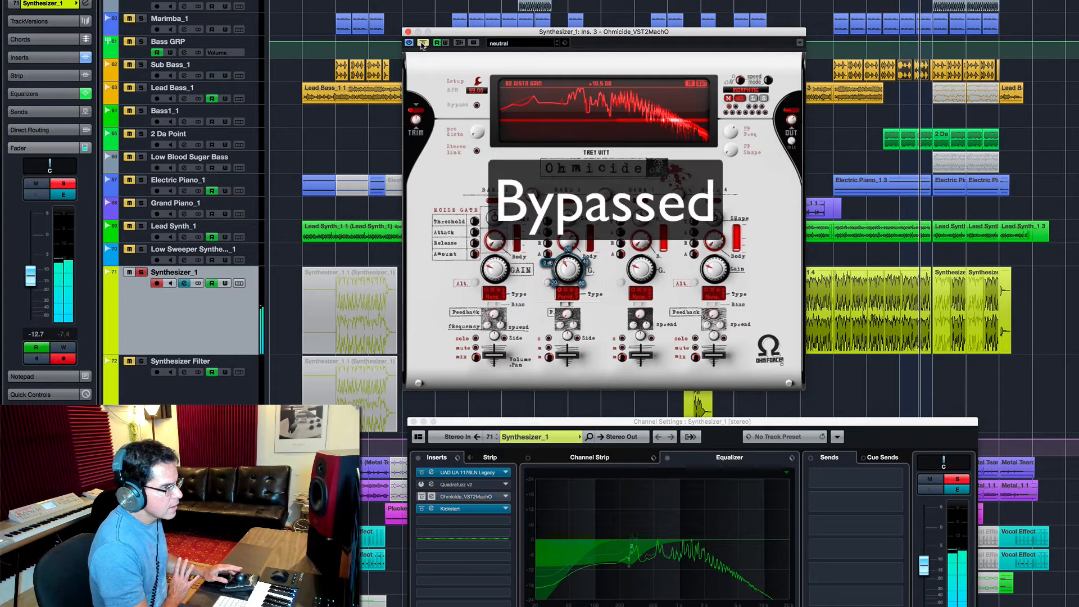
{"action": "left_click", "coordinate": [422, 44]}
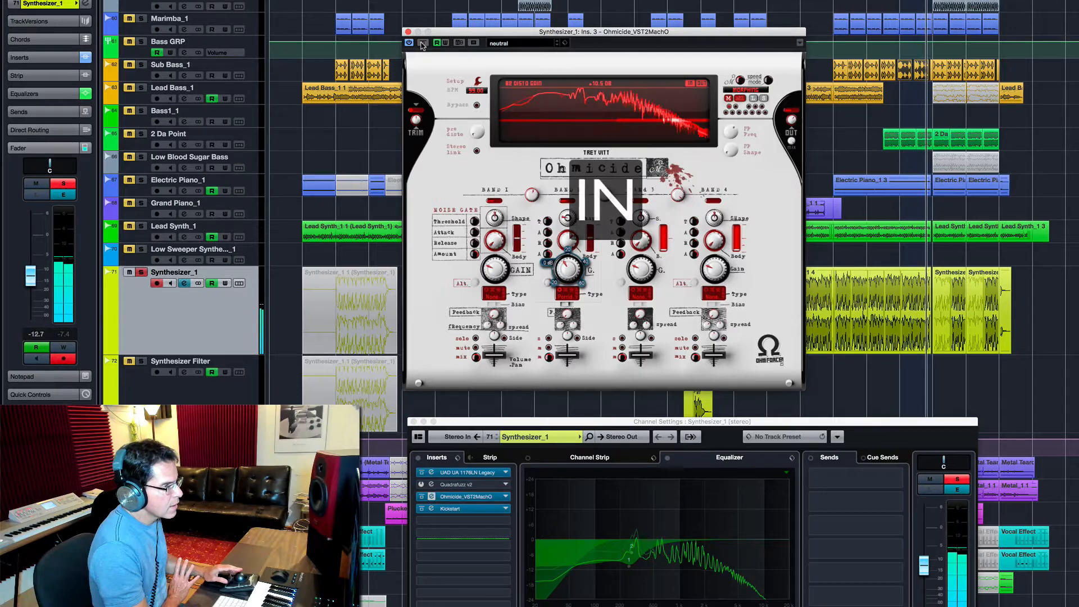
Unsolo Synthesizer_1, compare Ohmicide bypassed and active within the full mix, and stop playback.
{"action": "left_click", "coordinate": [956, 479]}
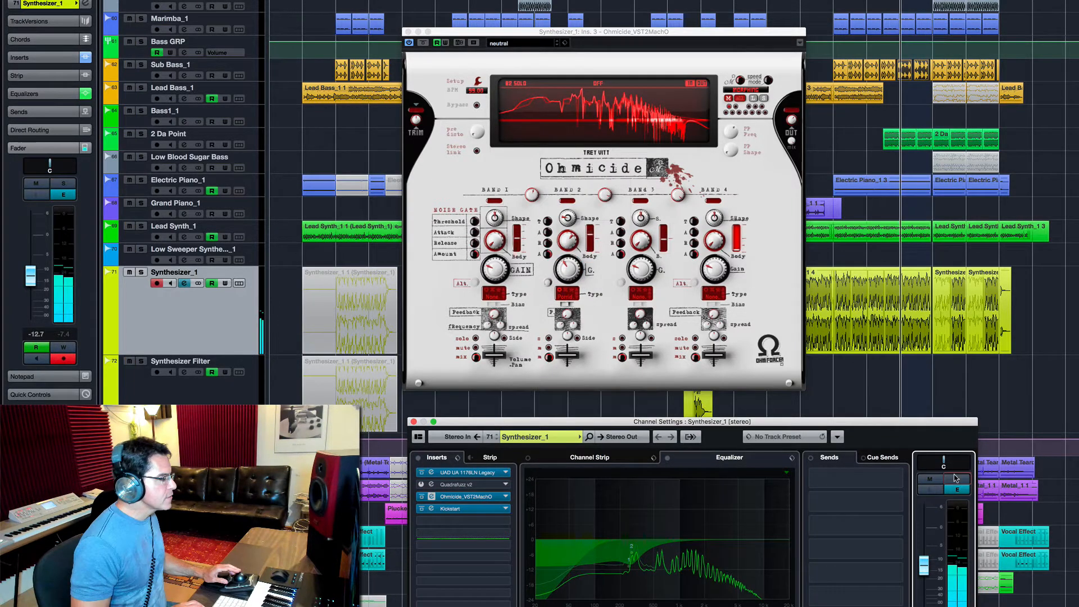
{"action": "left_click", "coordinate": [423, 43]}
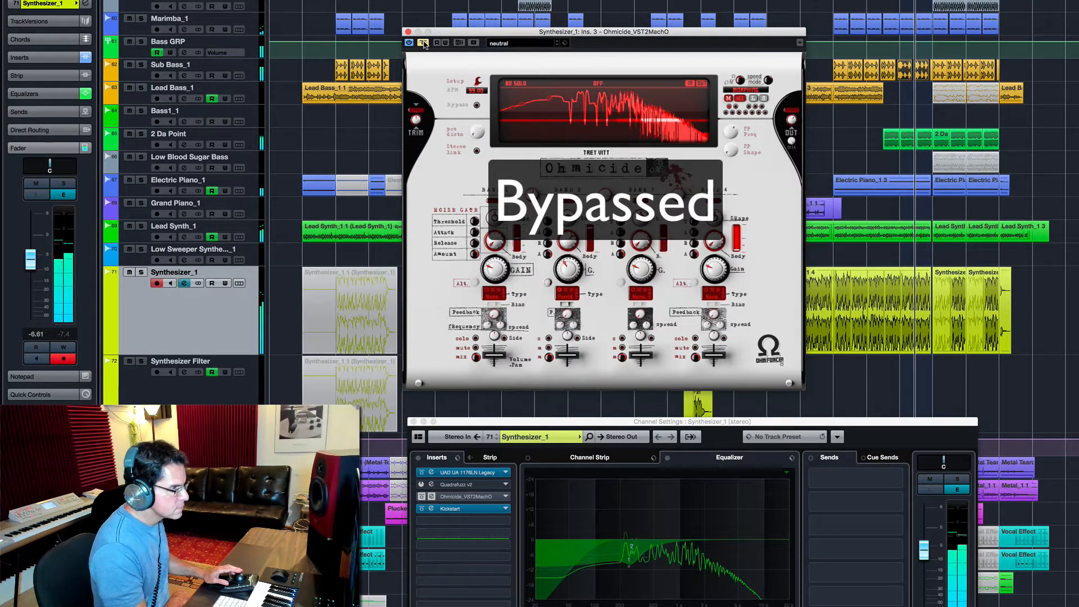
{"action": "left_click", "coordinate": [422, 43]}
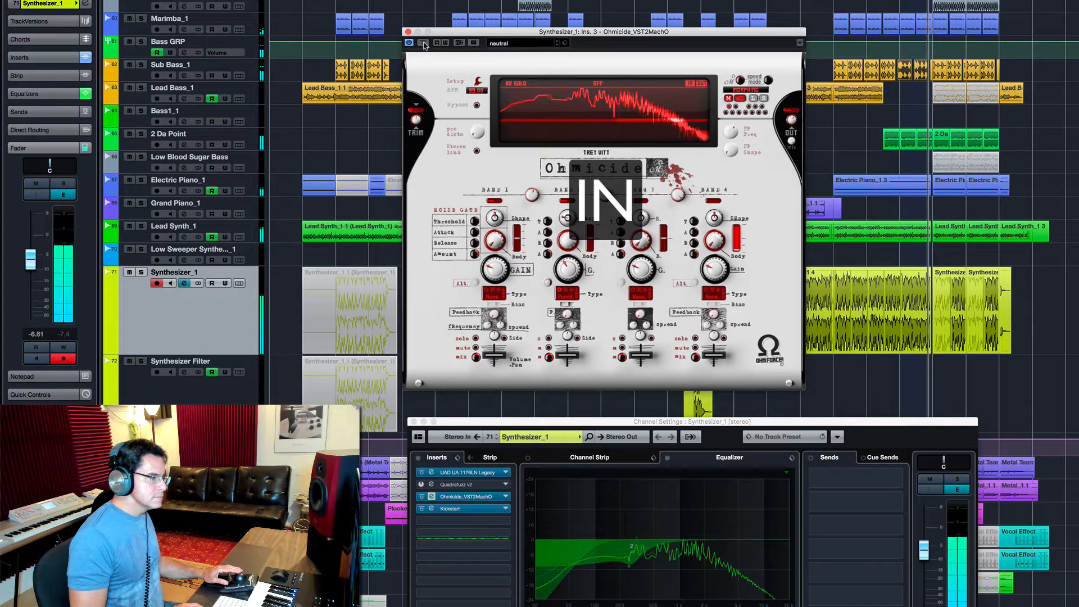
{"action": "key", "text": "space"}
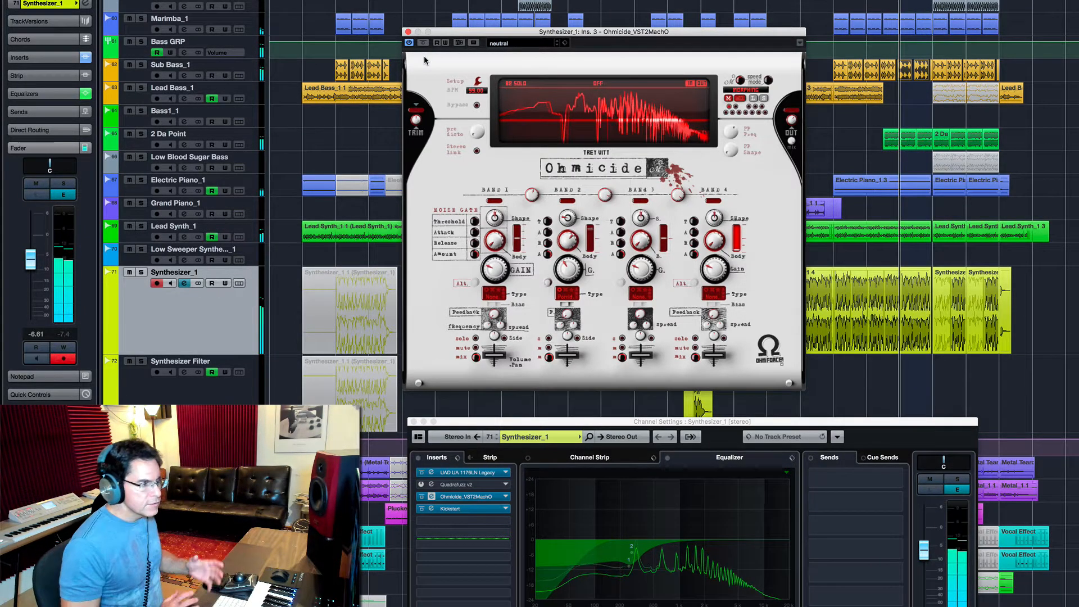